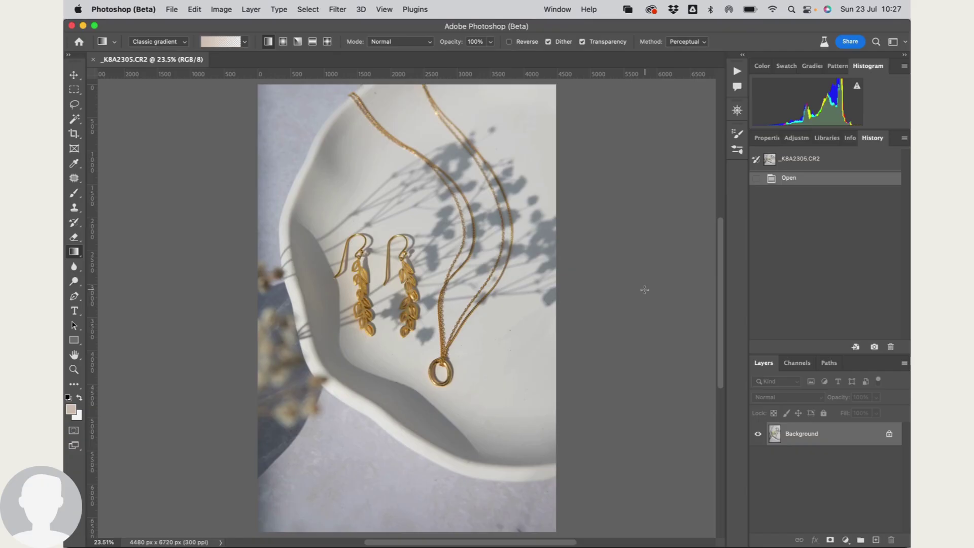
# Step: Set the canvas surround to a custom white color, ffffff
pyautogui.rightClick(604, 272)
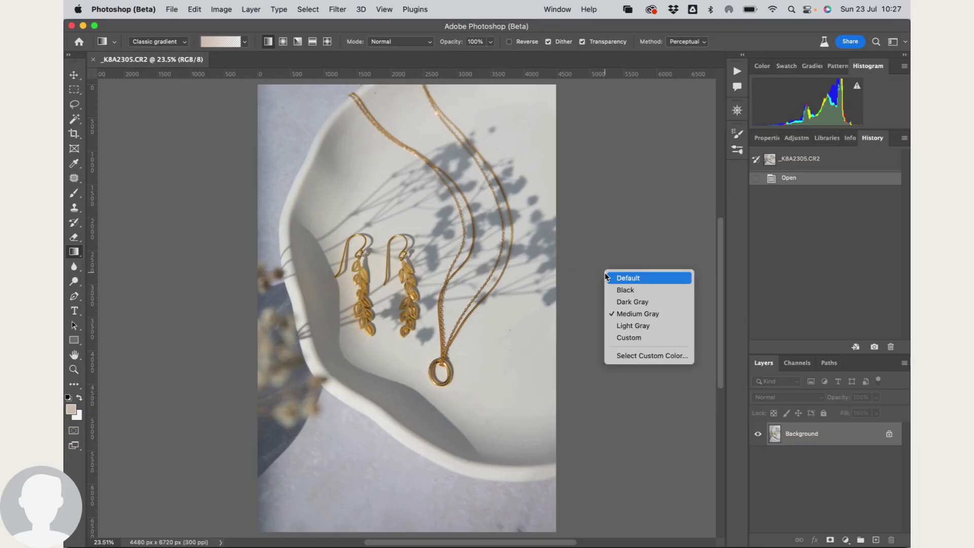
pyautogui.click(594, 254)
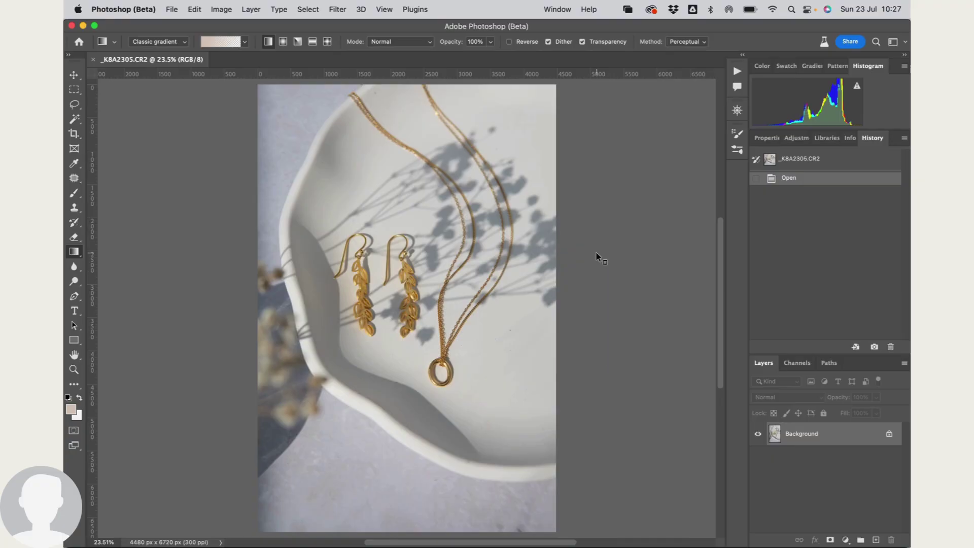
pyautogui.rightClick(597, 256)
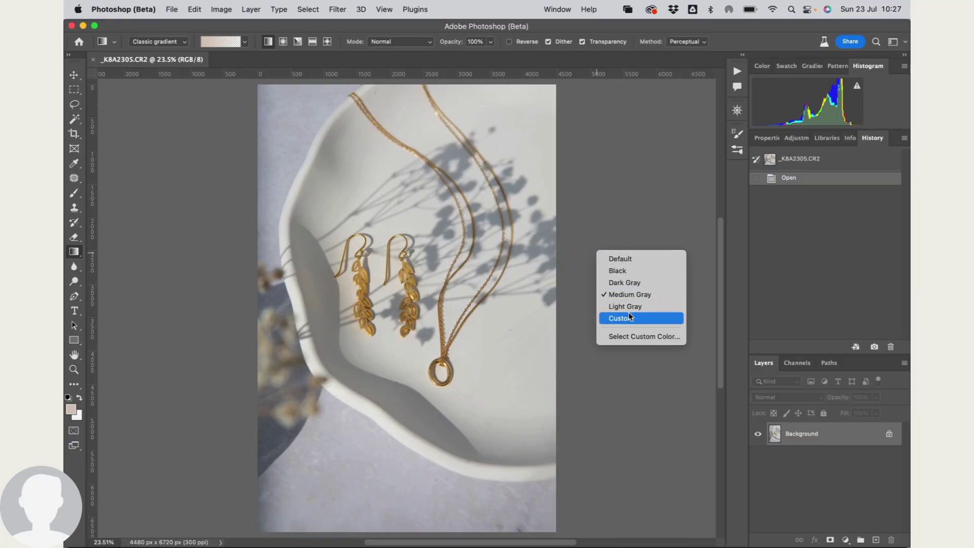
pyautogui.click(633, 339)
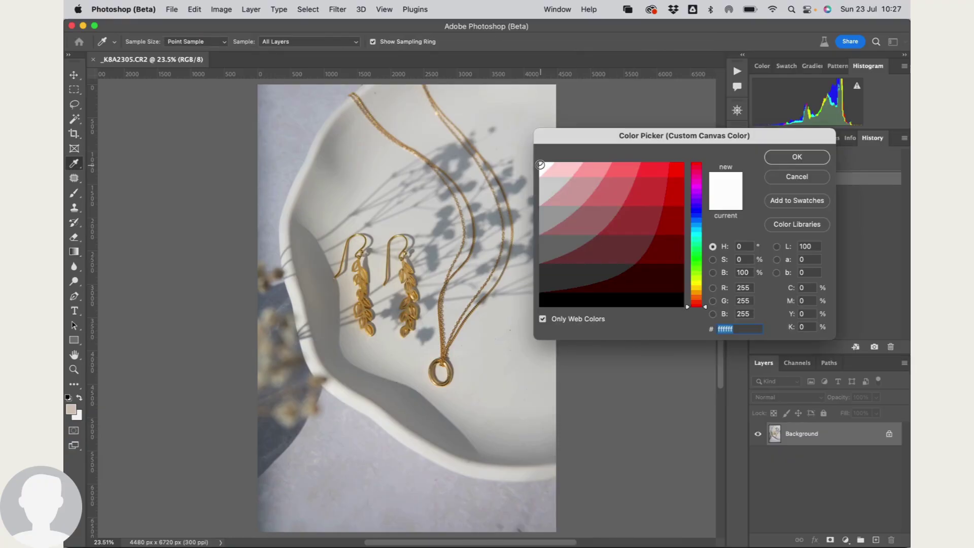
pyautogui.click(784, 159)
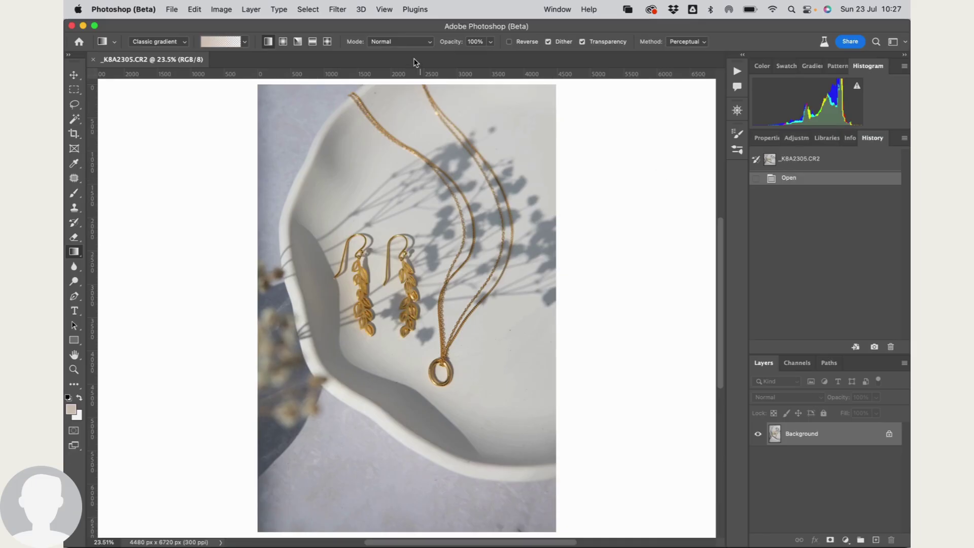
# Step: Brighten the photo with an RGB Curves adjustment, placing a highlight point at input 156, output 201 and a shadow point at input 50, output 59
pyautogui.click(222, 9)
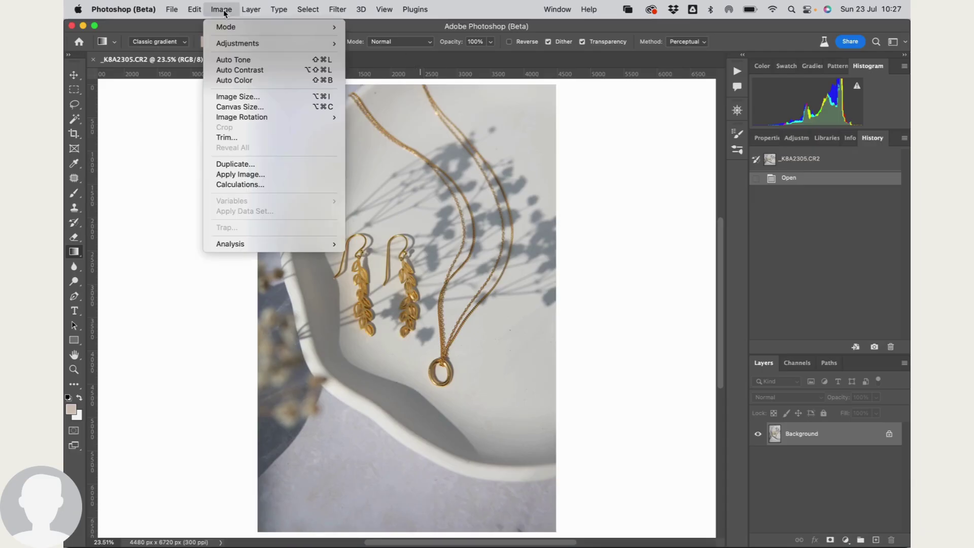
pyautogui.moveTo(240, 45)
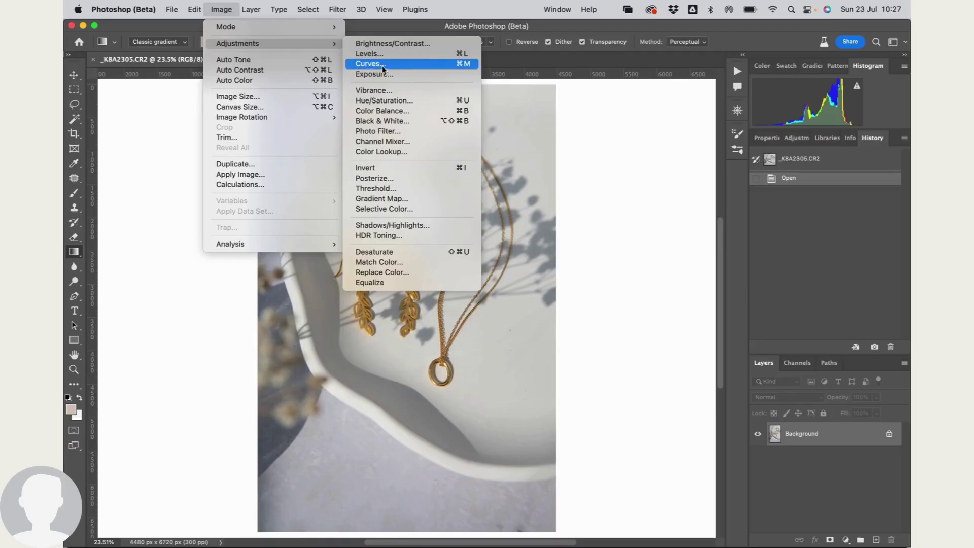
pyautogui.click(454, 65)
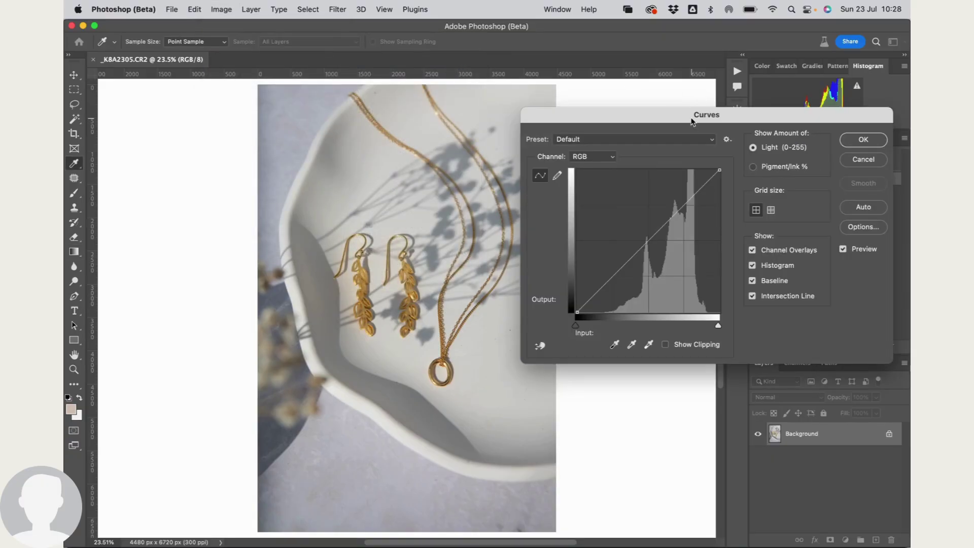
pyautogui.moveTo(691, 120); pyautogui.dragTo(687, 152)
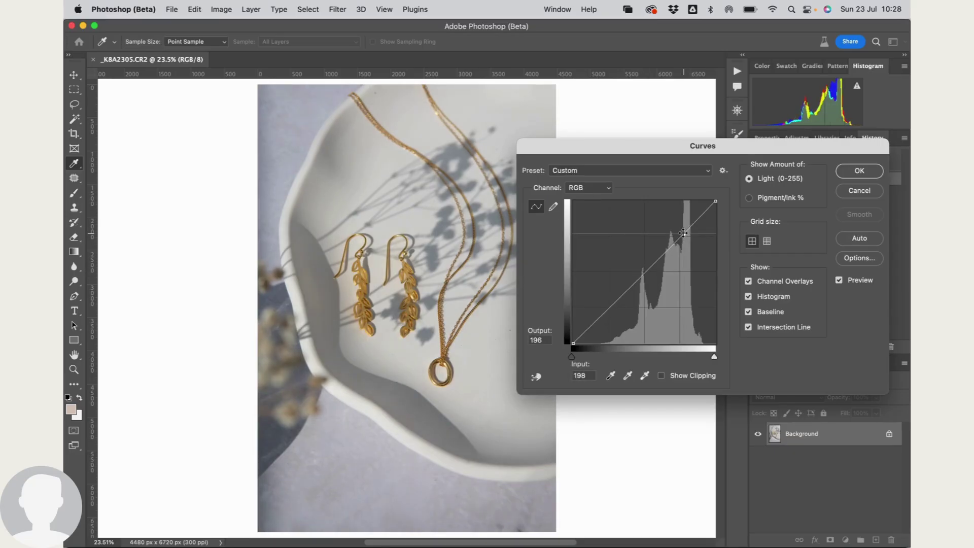
pyautogui.moveTo(678, 239); pyautogui.dragTo(674, 222)
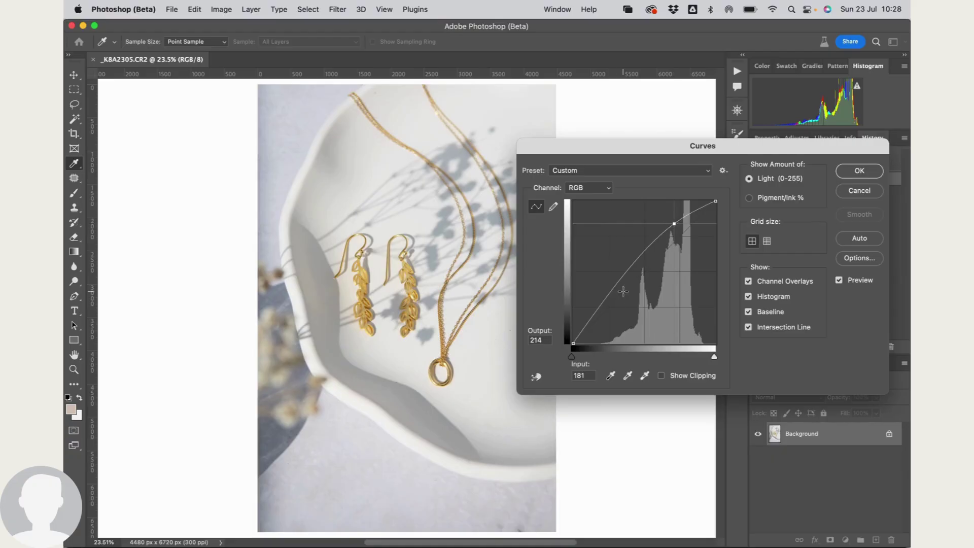
pyautogui.click(598, 310)
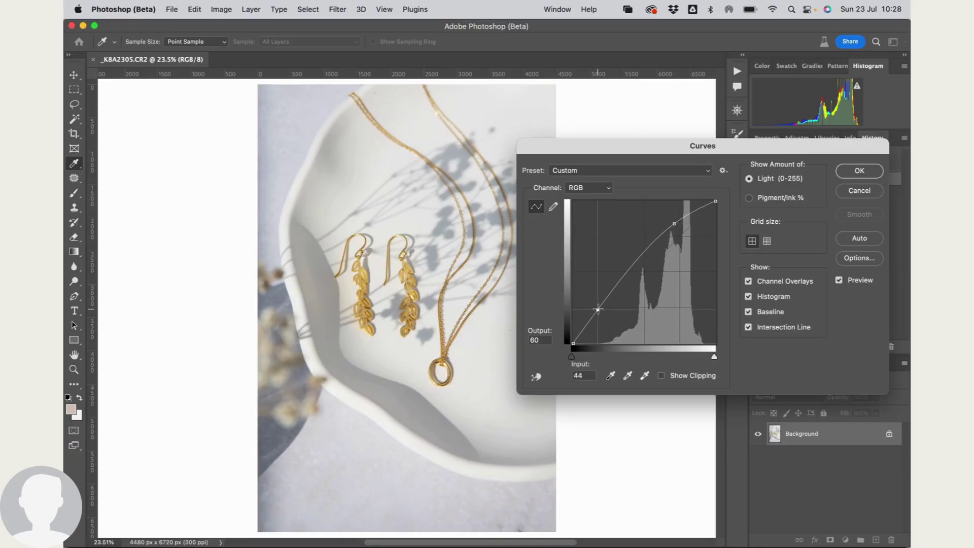
pyautogui.moveTo(597, 310); pyautogui.dragTo(601, 310)
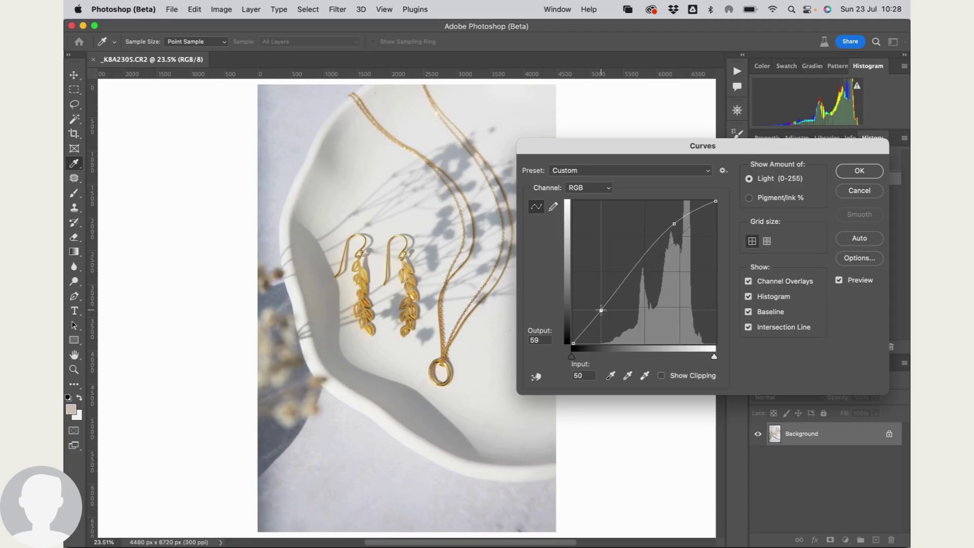
pyautogui.moveTo(674, 223); pyautogui.dragTo(660, 232)
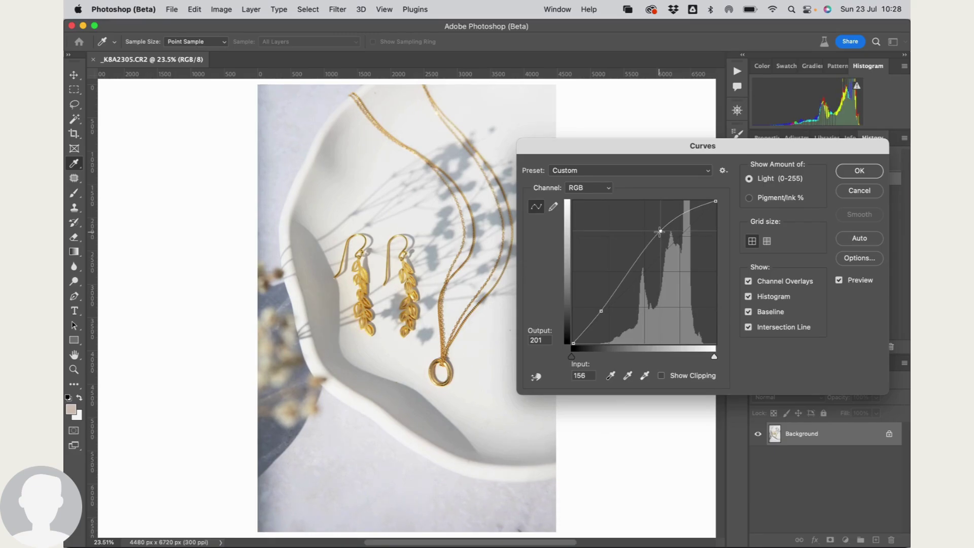
# Step: Compare the Curves preview on and off, raise the shadow point to output 62, and apply the adjustment
pyautogui.click(839, 281)
pyautogui.click(839, 281)
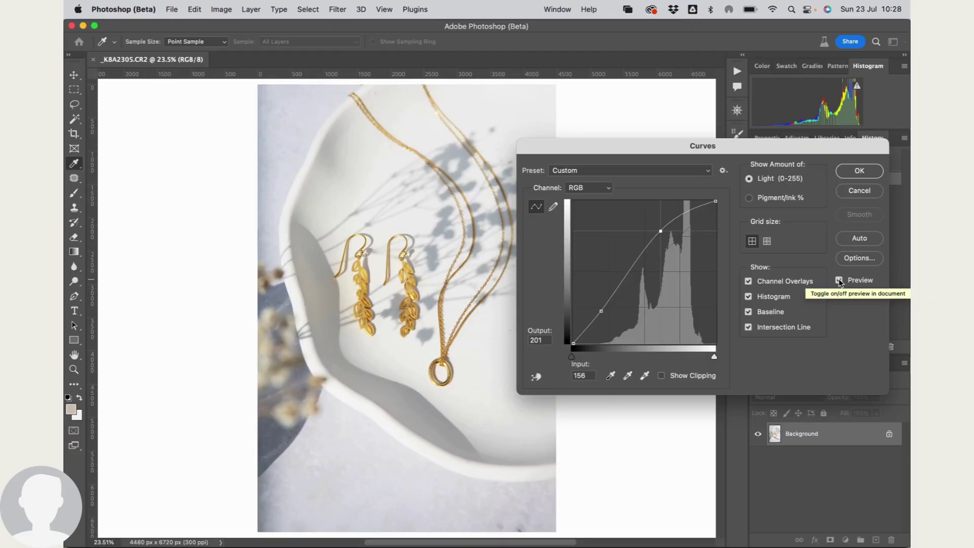
pyautogui.click(840, 281)
pyautogui.click(839, 281)
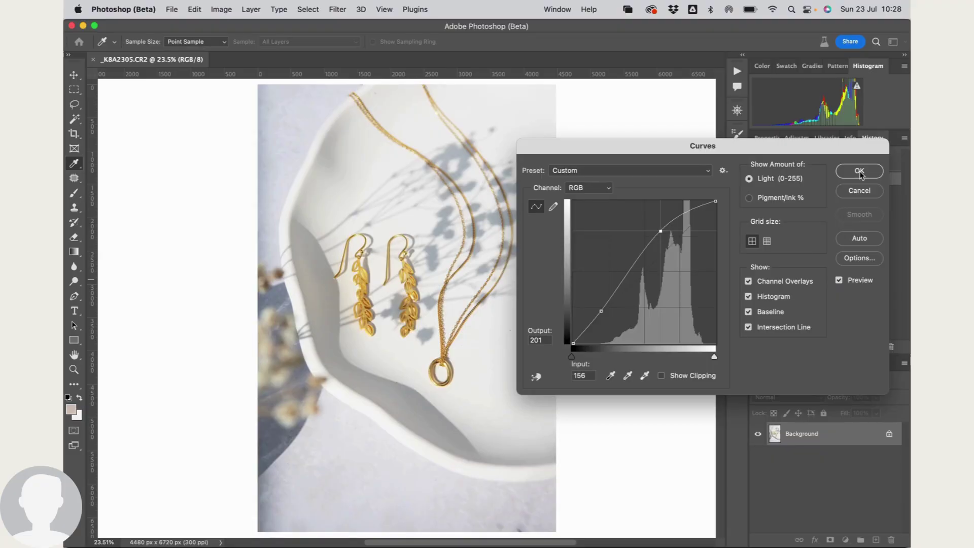
pyautogui.click(600, 311)
pyautogui.moveTo(600, 311); pyautogui.dragTo(600, 309)
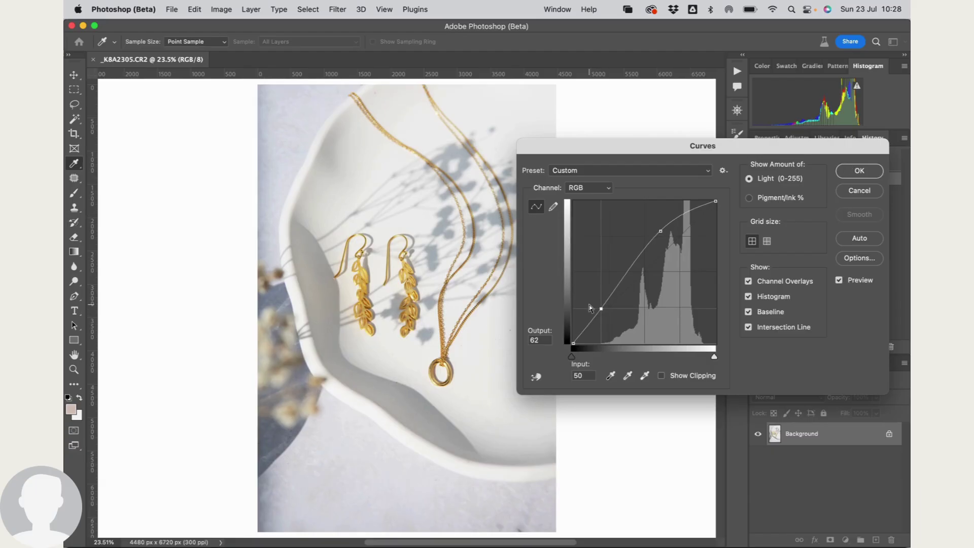
pyautogui.click(863, 172)
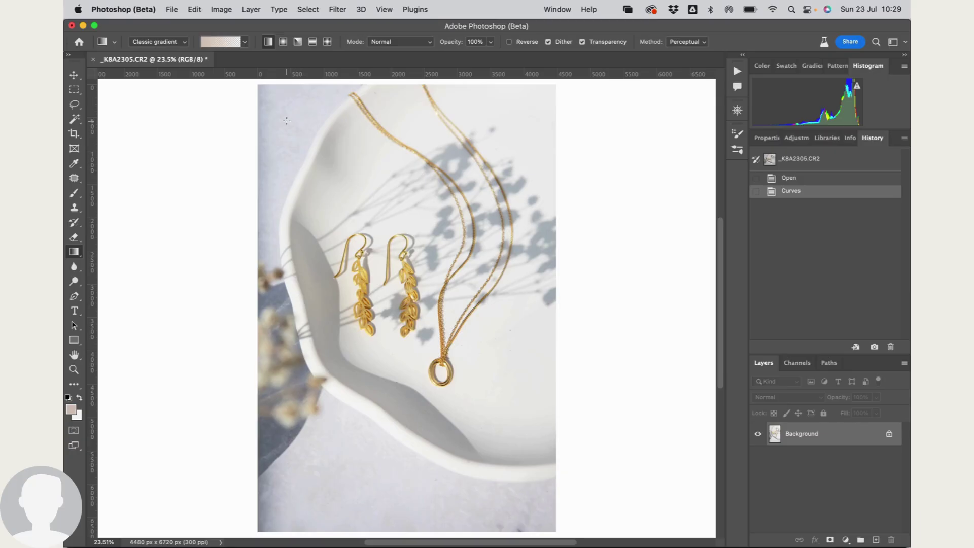
# Step: Start a Color Balance adjustment and set the midtones to +6 toward red and -8 toward yellow
pyautogui.click(222, 11)
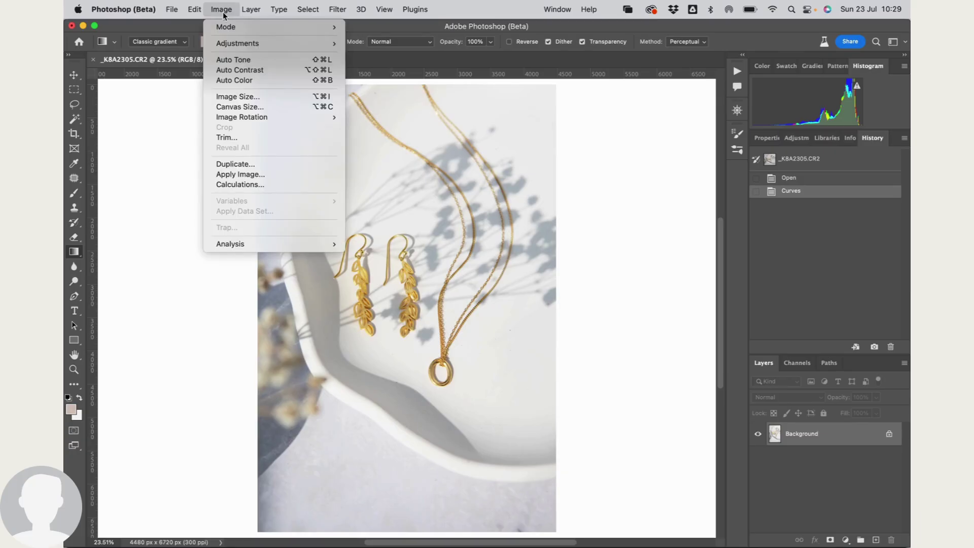
pyautogui.moveTo(230, 44)
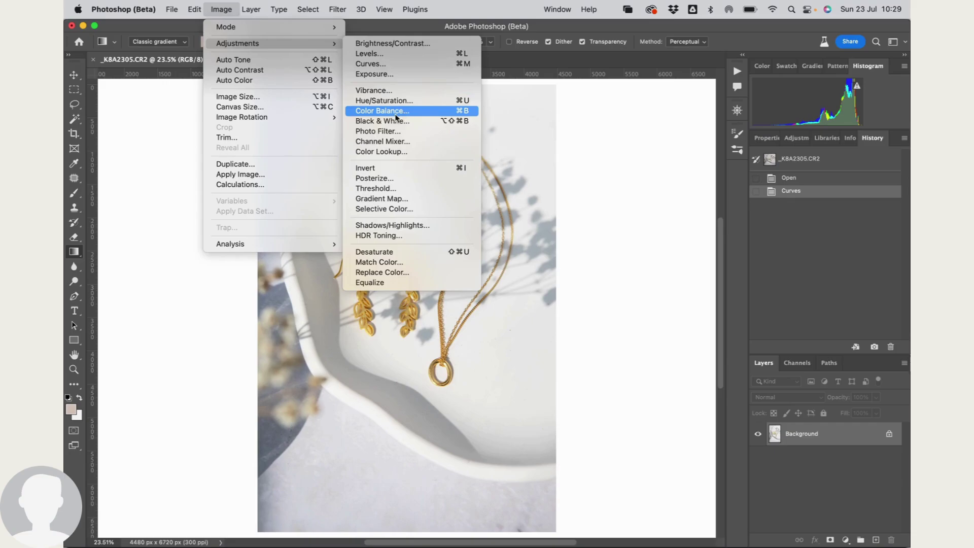
pyautogui.click(440, 113)
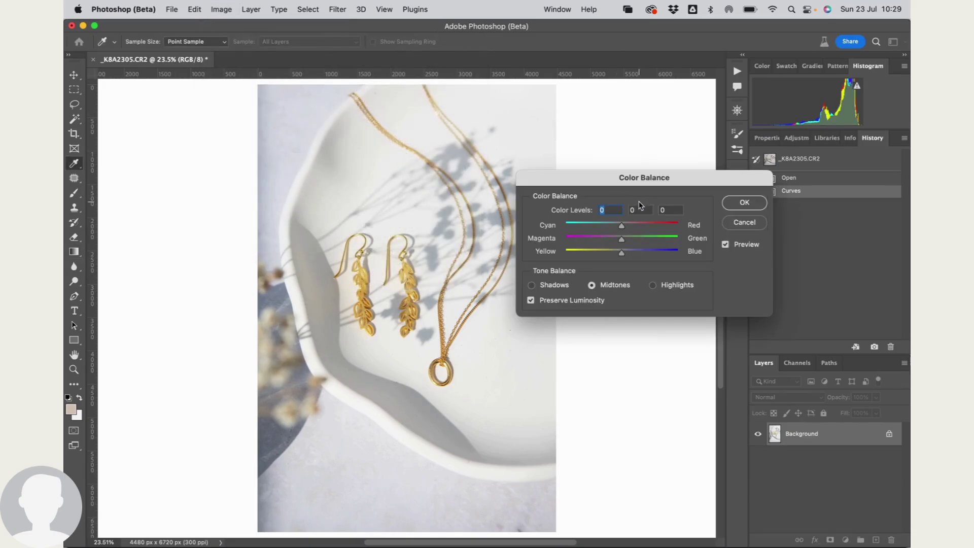
pyautogui.moveTo(639, 181); pyautogui.dragTo(682, 196)
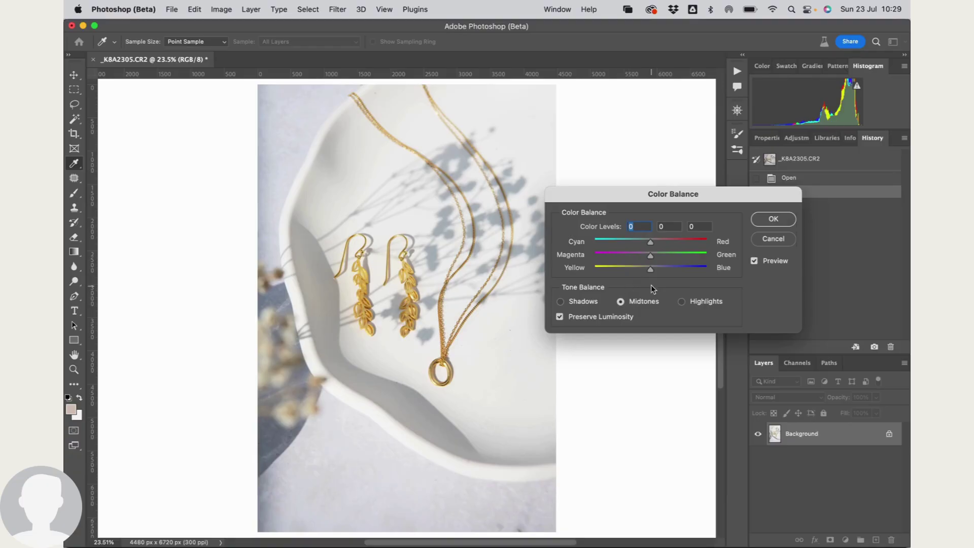
pyautogui.moveTo(650, 269); pyautogui.dragTo(653, 242)
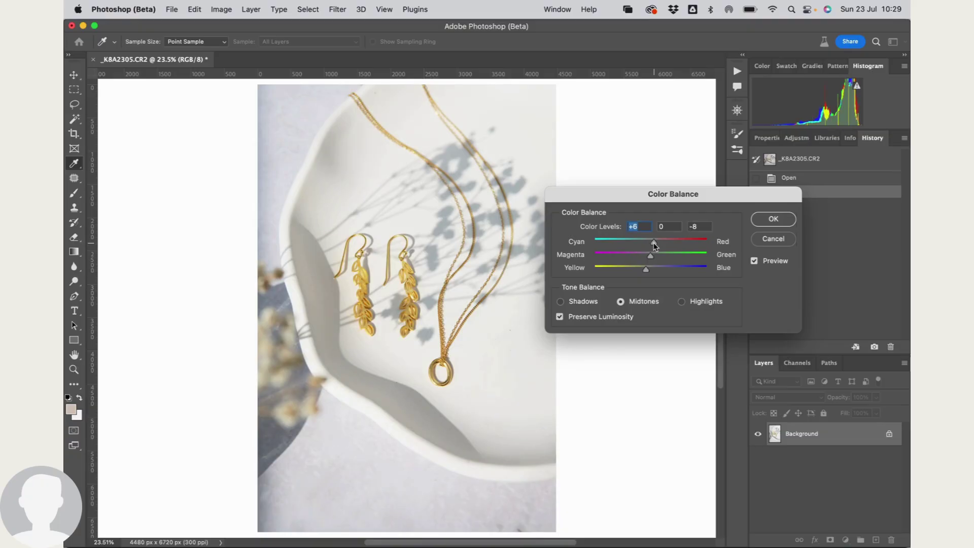
# Step: Set the Color Balance shadows to +4 toward red and -11 toward yellow
pyautogui.click(561, 302)
pyautogui.moveTo(651, 274); pyautogui.dragTo(646, 275)
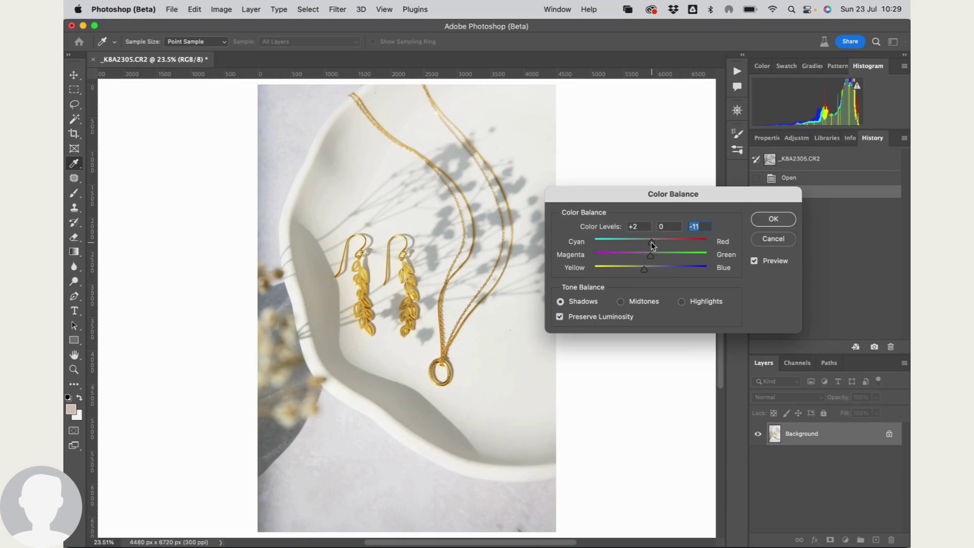
pyautogui.moveTo(650, 242); pyautogui.dragTo(654, 246)
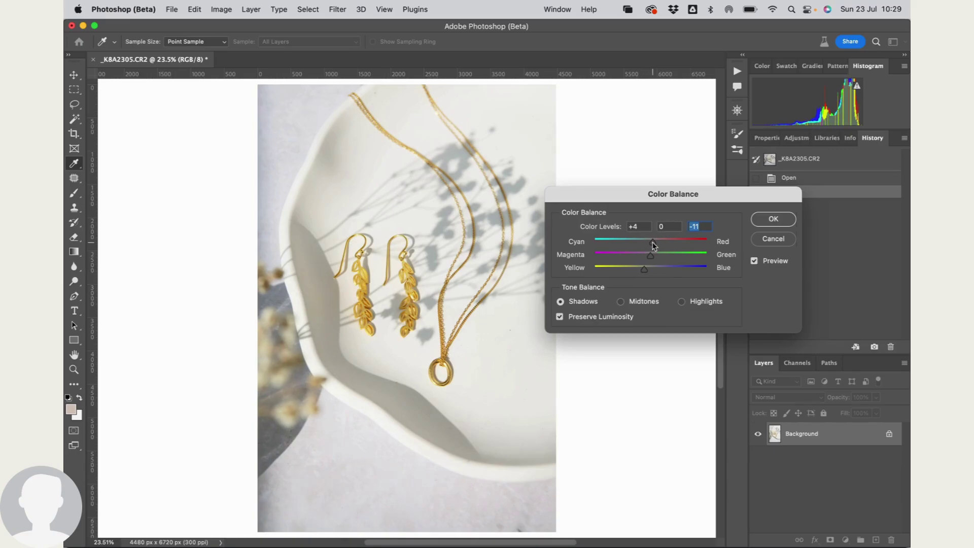
# Step: Apply the Color Balance after checking its preview, and compare the edited photo with its originally opened state
pyautogui.click(755, 262)
pyautogui.click(754, 261)
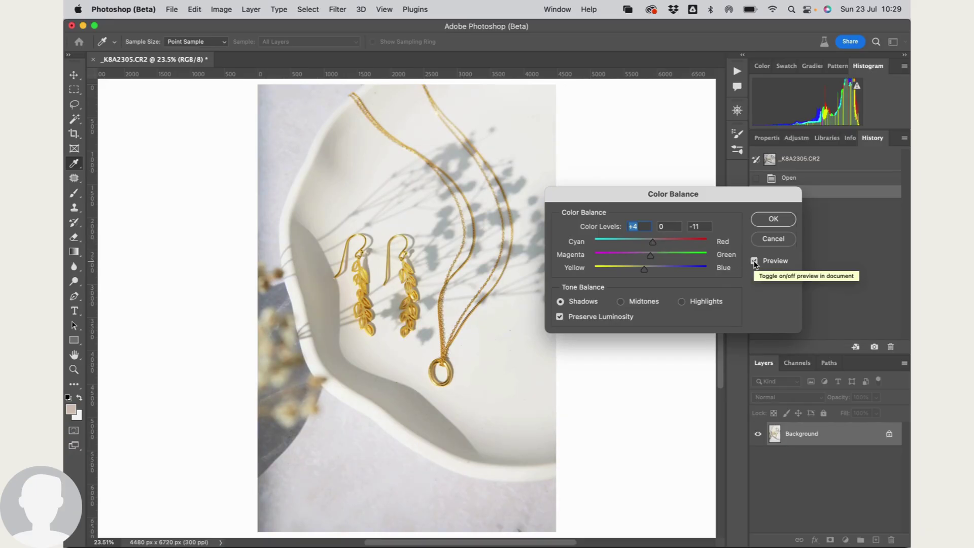
pyautogui.click(754, 261)
pyautogui.click(755, 262)
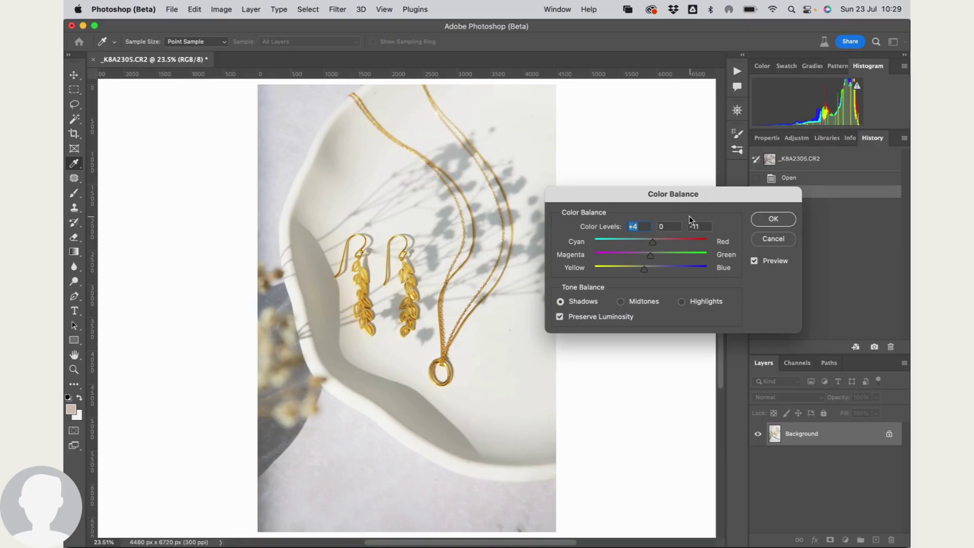
pyautogui.click(773, 219)
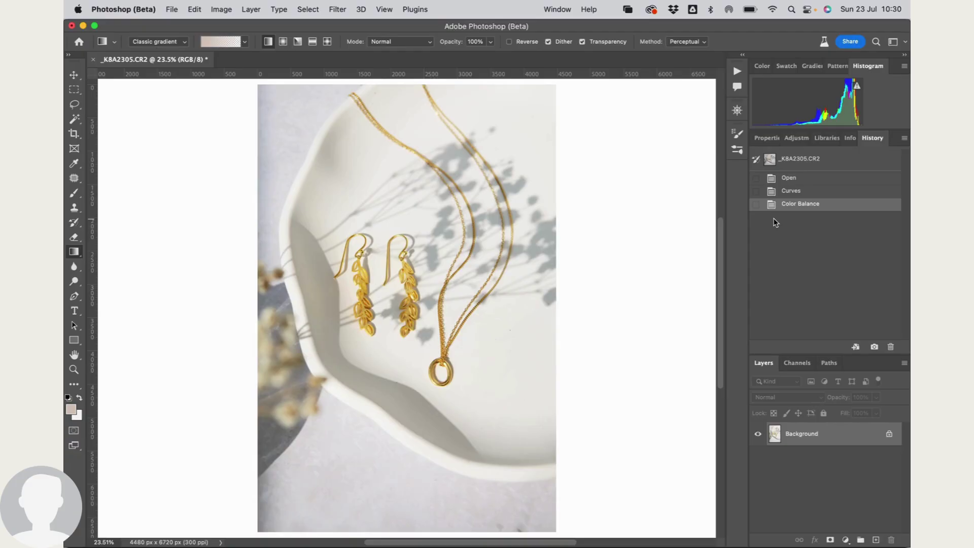
pyautogui.click(799, 179)
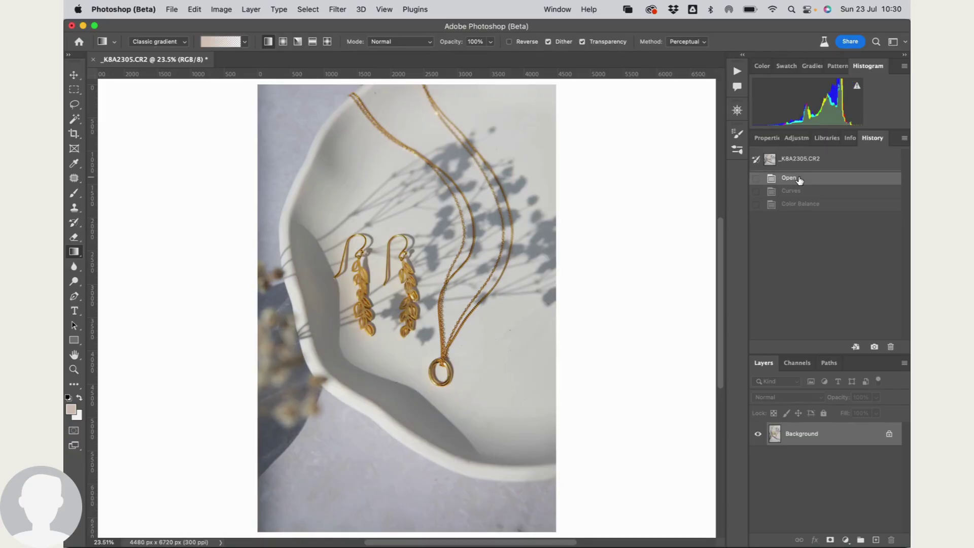
pyautogui.click(802, 205)
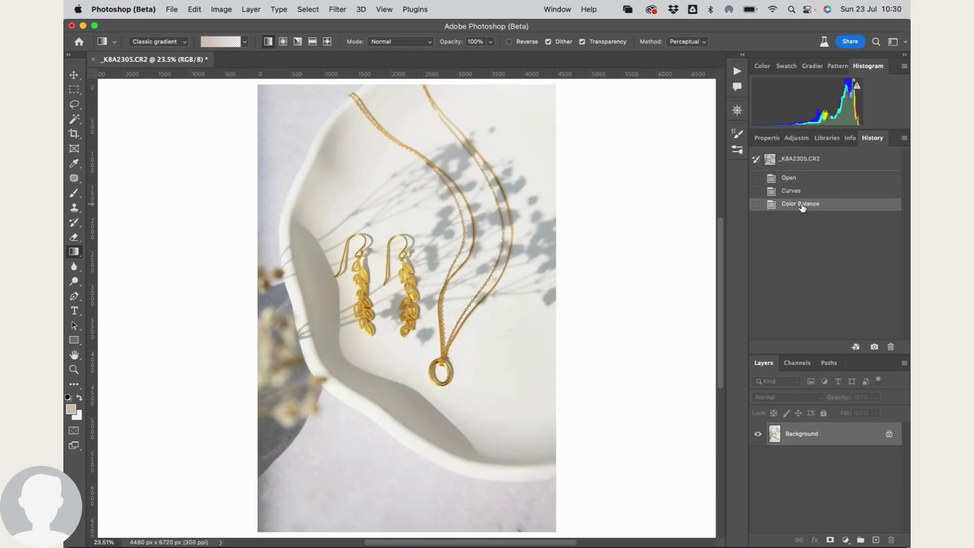